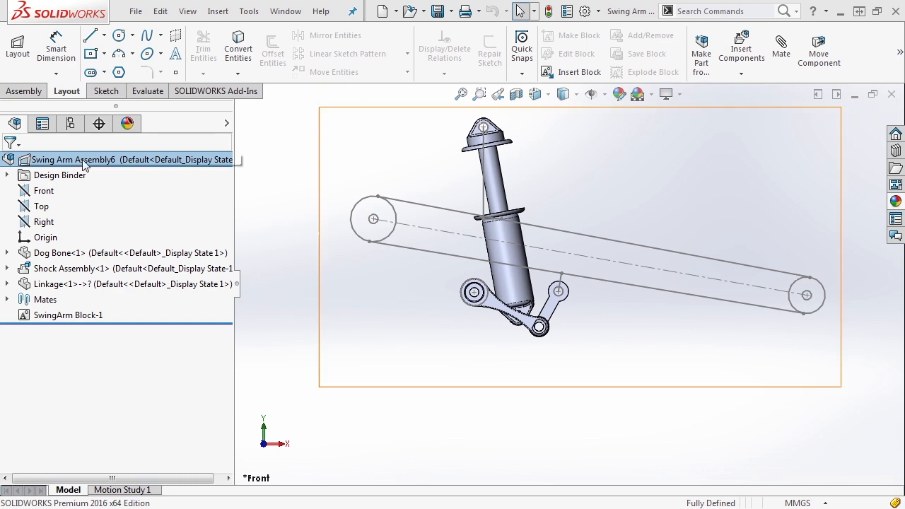
# Make sure the SOLIDWORKS Motion add-in is active.
pyautogui.click(35, 92)
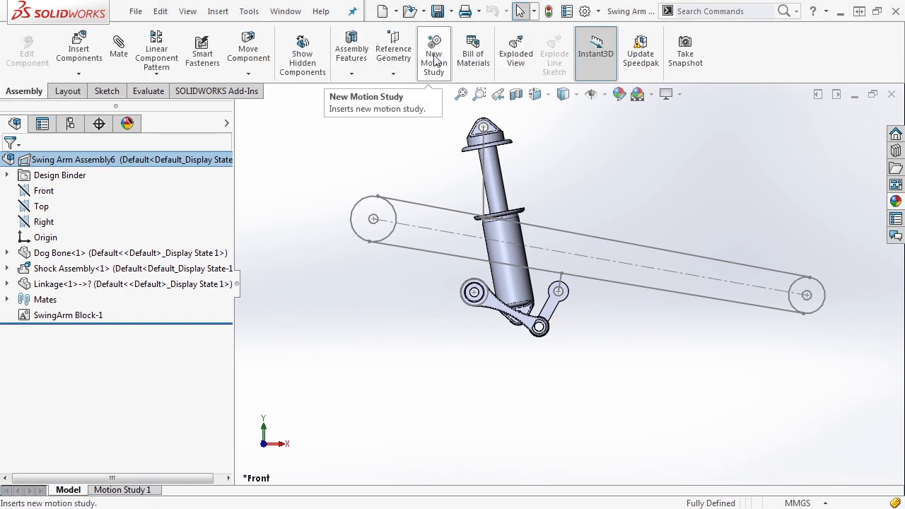
pyautogui.click(248, 11)
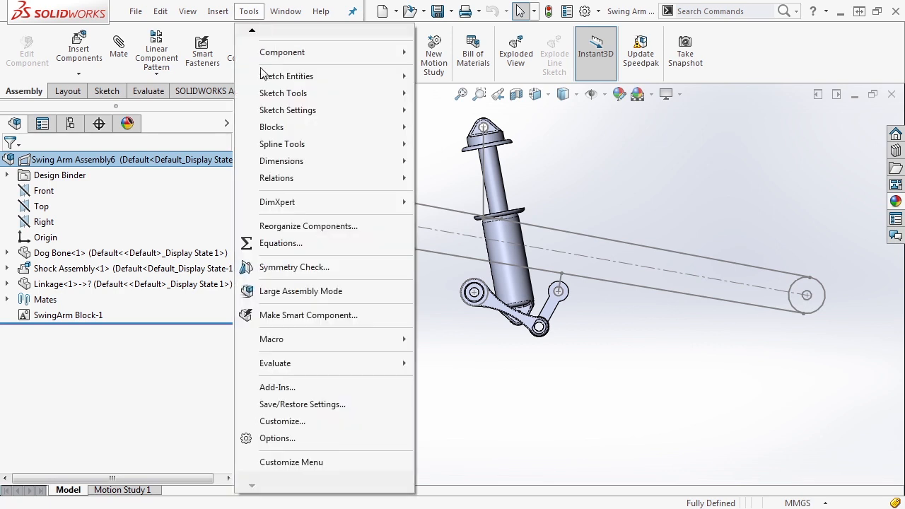
pyautogui.click(282, 385)
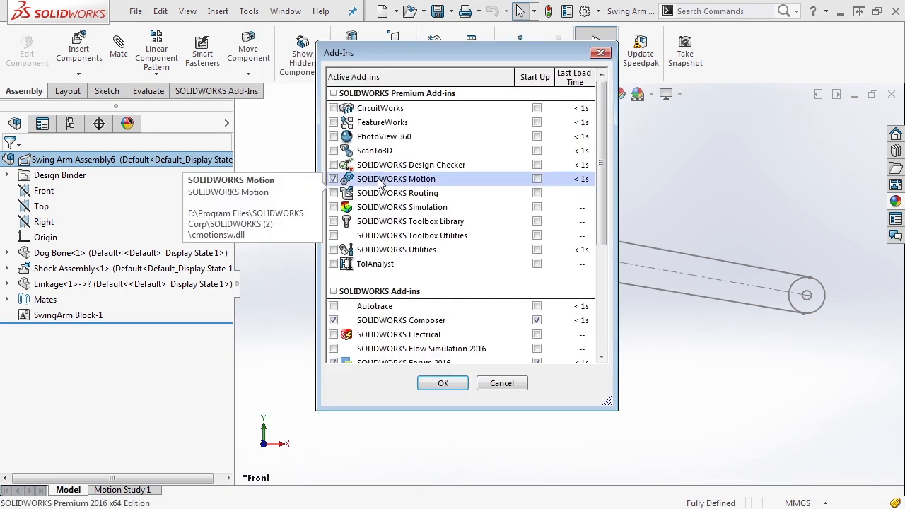
pyautogui.click(442, 384)
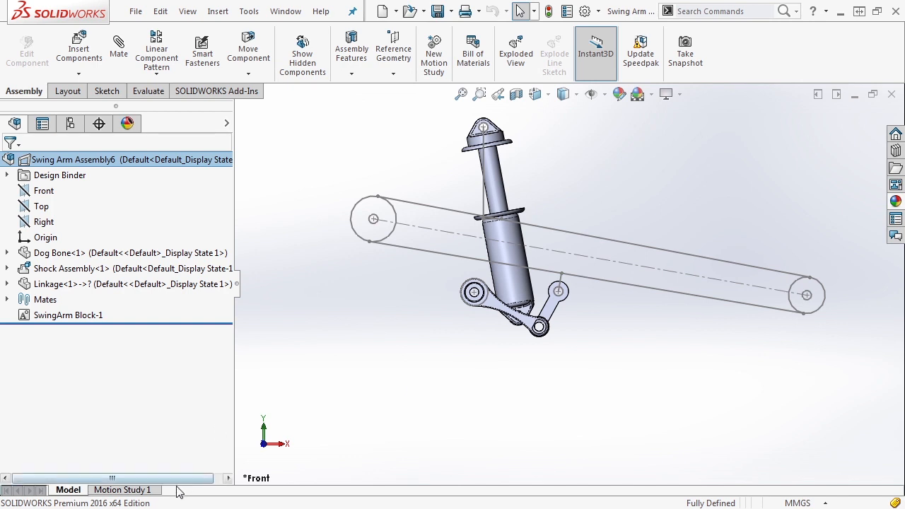
# Open Motion Study 1 and set its study type to Motion Analysis.
pyautogui.click(122, 490)
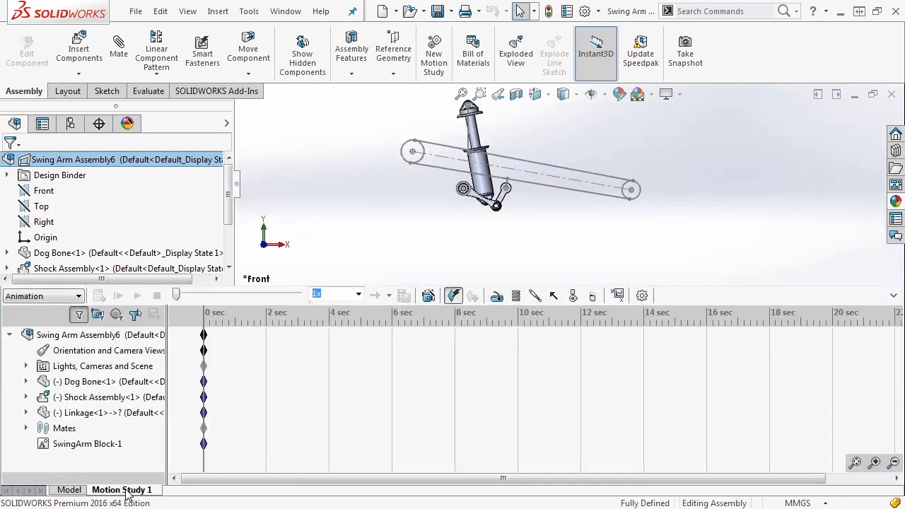
pyautogui.click(71, 297)
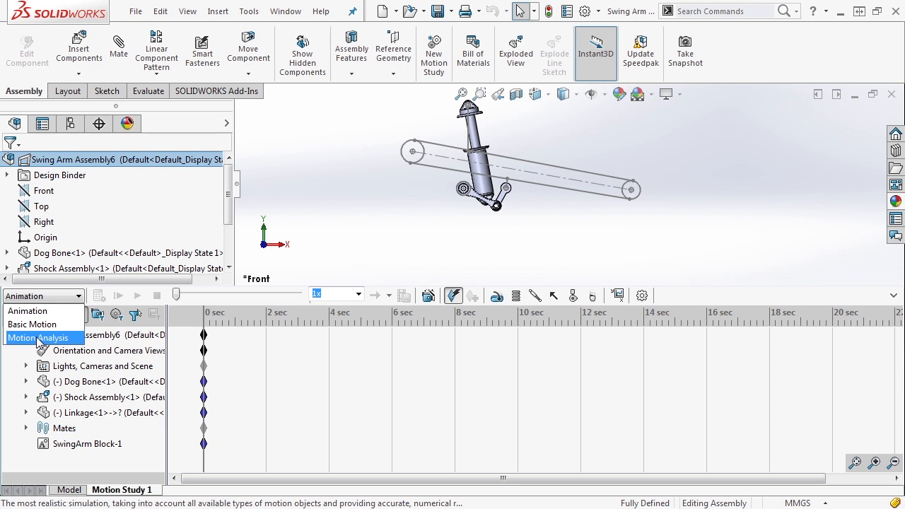
pyautogui.click(47, 338)
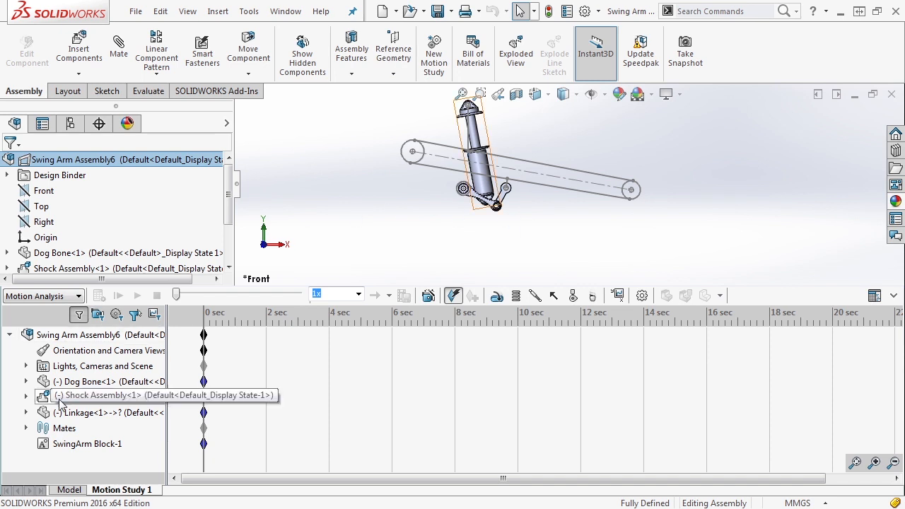
# Suppress the Concentric4 mate between the linkage and the layout in the motion study.
pyautogui.click(26, 428)
pyautogui.scroll(-3, 78, 400)
pyautogui.scroll(3, 99, 385)
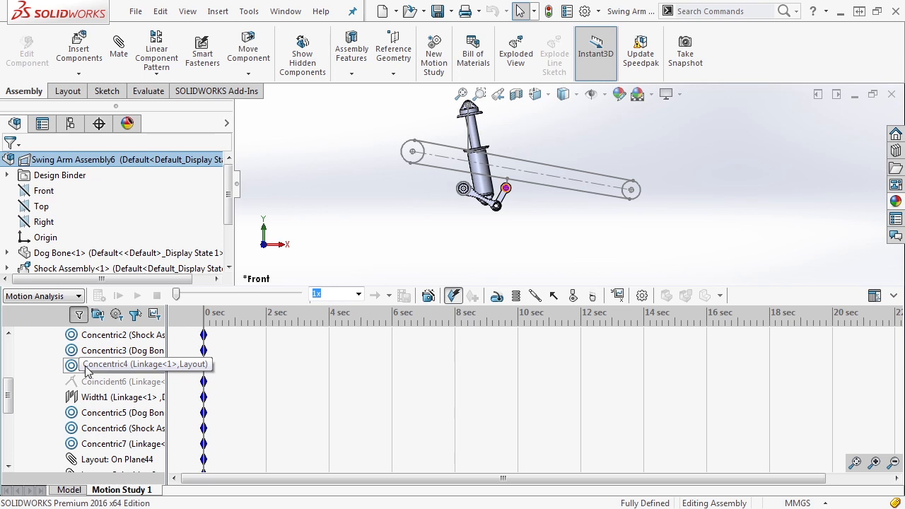
pyautogui.rightClick(86, 367)
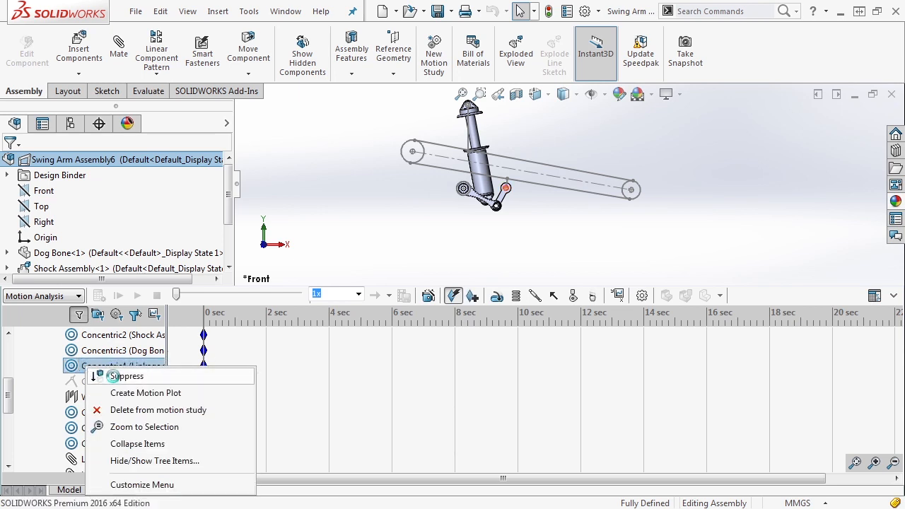
pyautogui.click(119, 376)
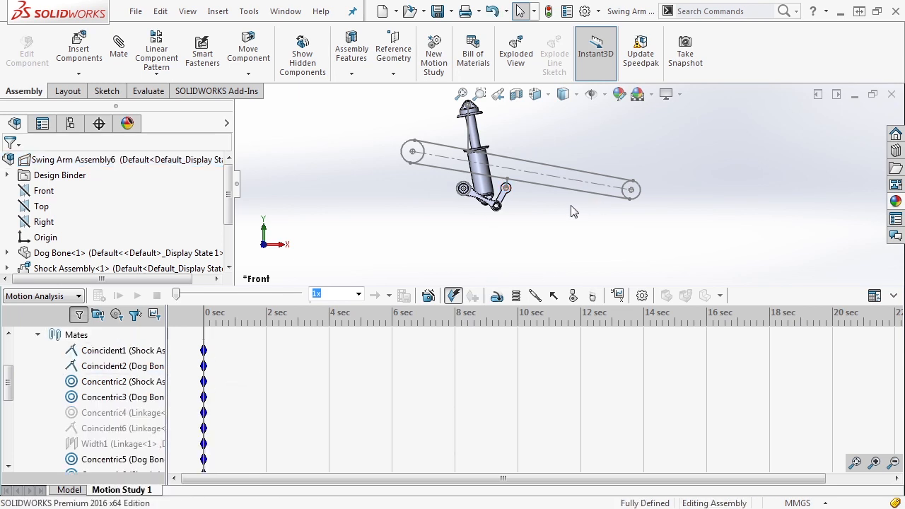
# Try to move the linkage in the motion study and inspect its joint with the swing arm layout.
pyautogui.scroll(-2, 599, 196)
pyautogui.moveTo(454, 192); pyautogui.dragTo(438, 168)
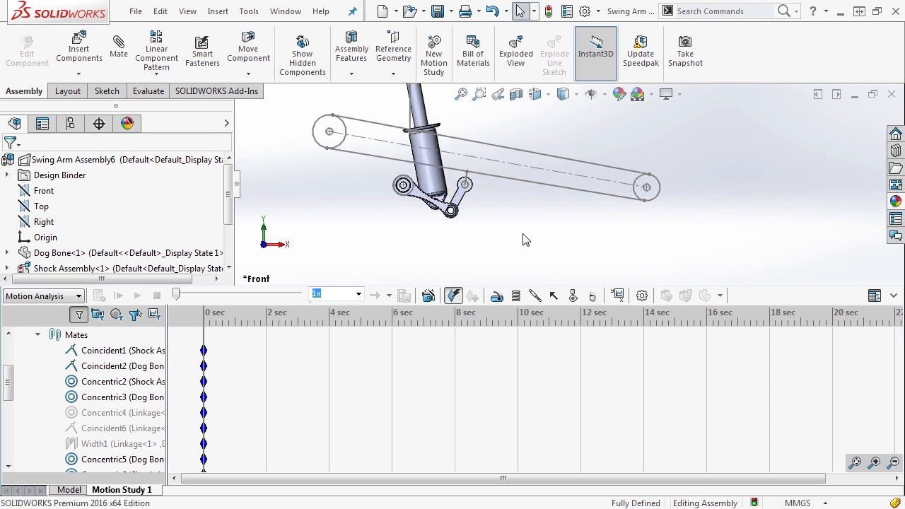
pyautogui.scroll(2, 523, 239)
pyautogui.scroll(-5, 520, 230)
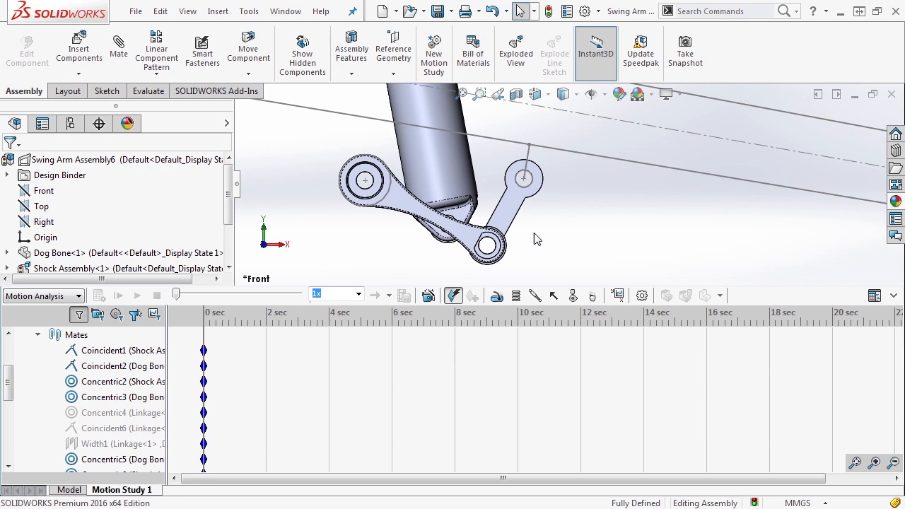
pyautogui.scroll(5, 537, 237)
pyautogui.scroll(-1, 584, 154)
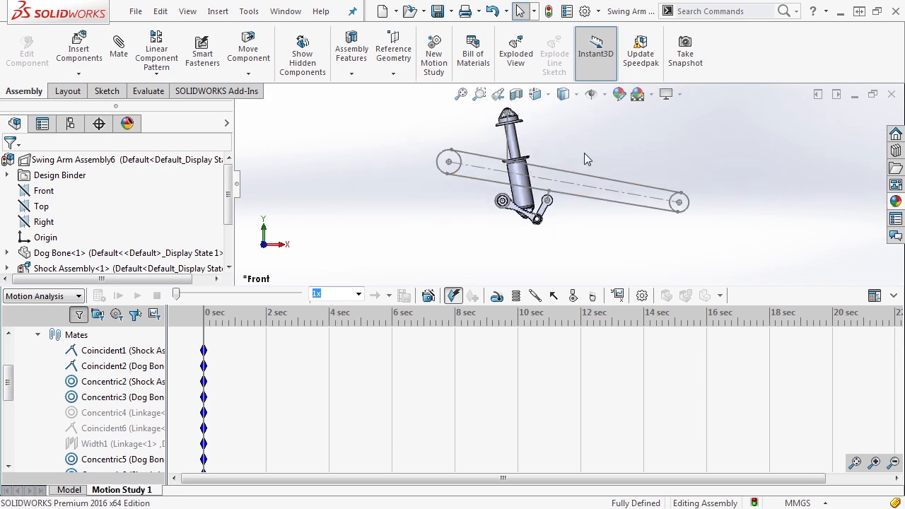
# Return to the assembly model and suppress its Concentric4 mate between the linkage and the layout.
pyautogui.click(71, 490)
pyautogui.click(7, 299)
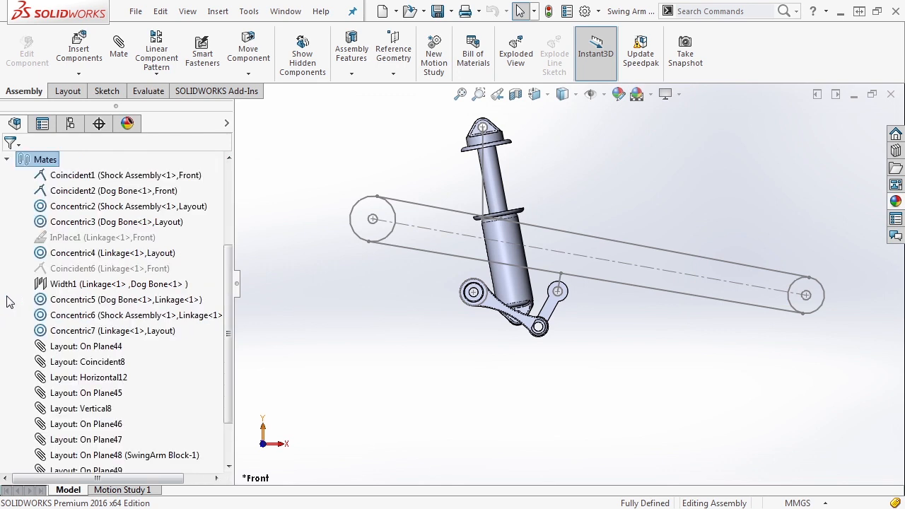
pyautogui.click(44, 254)
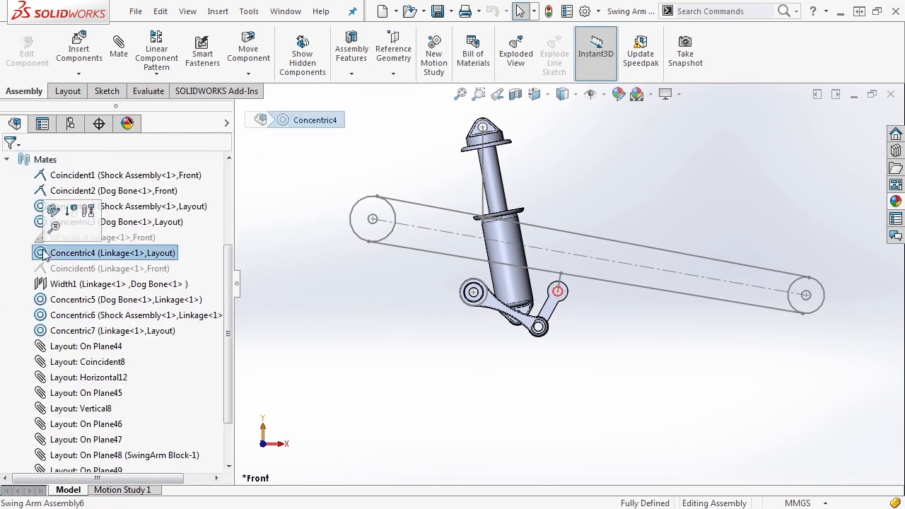
pyautogui.click(73, 211)
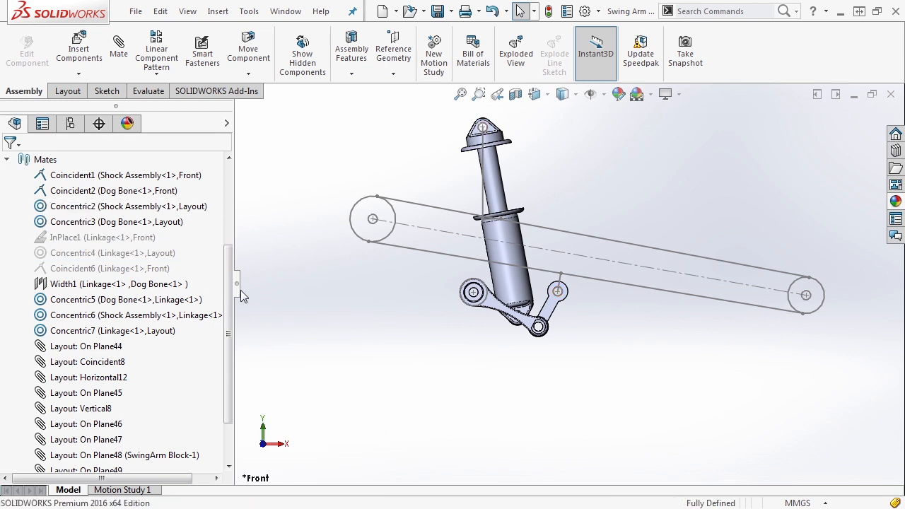
# Test the mechanism's movement in the model by moving the linkage and the swing arm's rear circle.
pyautogui.moveTo(543, 311); pyautogui.dragTo(532, 270)
pyautogui.press('Escape')
pyautogui.click(550, 329)
pyautogui.moveTo(531, 304); pyautogui.dragTo(549, 280)
pyautogui.moveTo(547, 317); pyautogui.dragTo(548, 331)
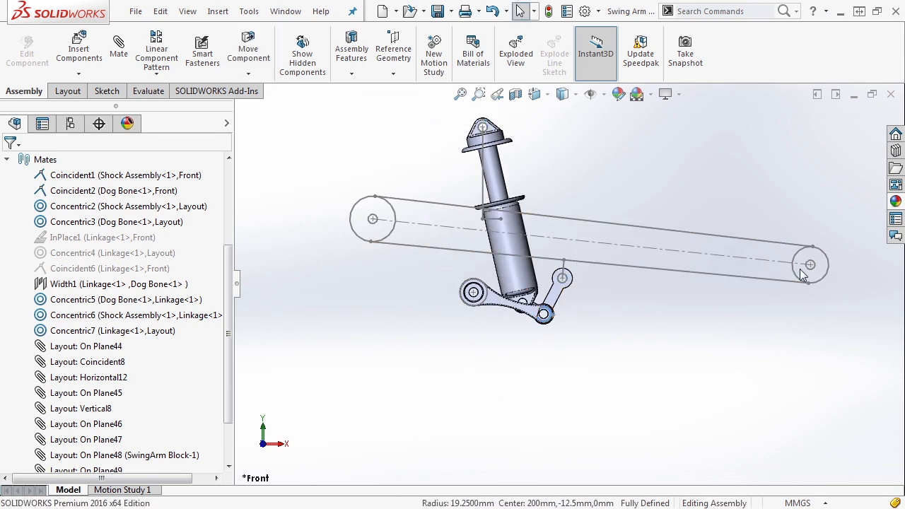
pyautogui.moveTo(809, 264); pyautogui.dragTo(802, 284)
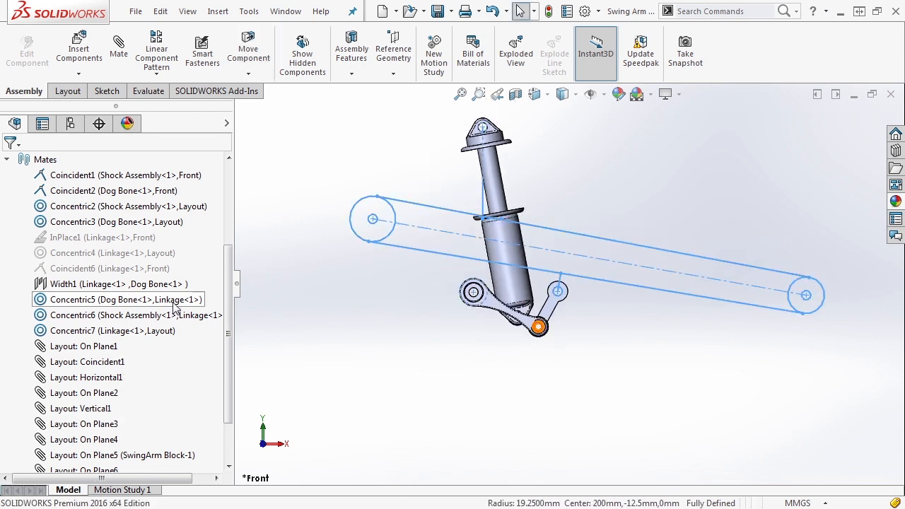
pyautogui.click(576, 369)
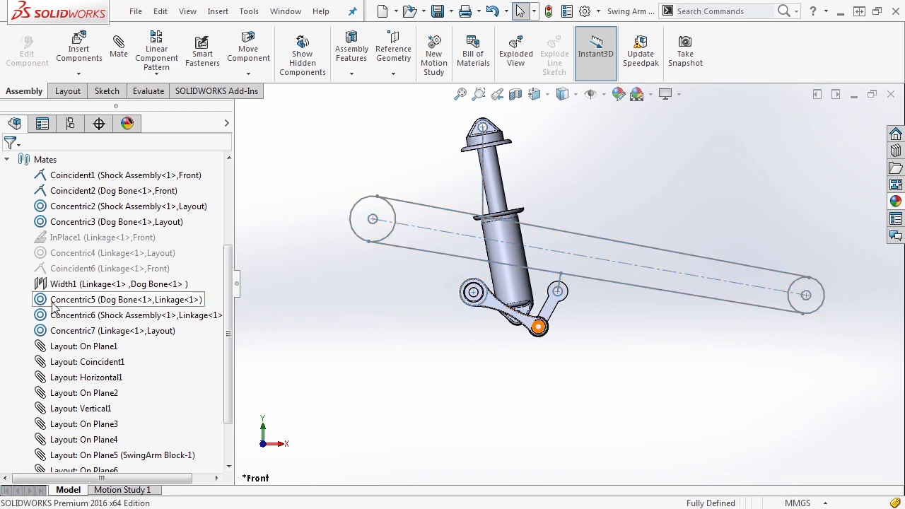
# Suppress the model's Concentric7 mate between linkage and layout, and move the linkage to test its freedom.
pyautogui.click(53, 301)
pyautogui.click(53, 316)
pyautogui.click(55, 331)
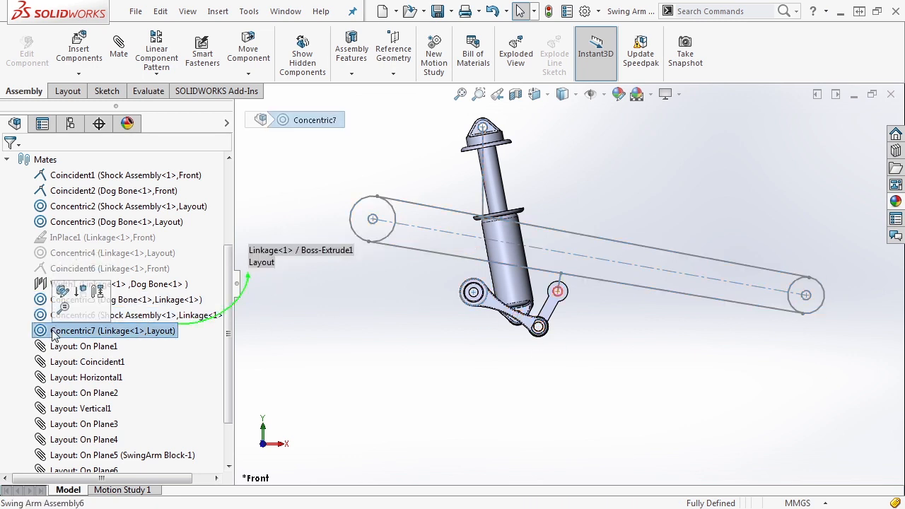
pyautogui.rightClick(54, 333)
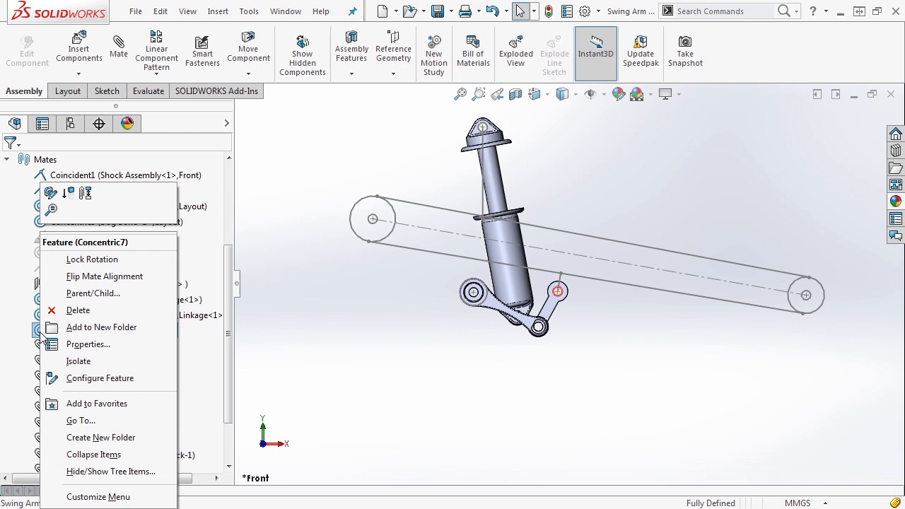
pyautogui.click(69, 193)
pyautogui.moveTo(541, 329)
pyautogui.mouseDown()
pyautogui.moveTo(557, 323)
pyautogui.moveTo(550, 339)
pyautogui.moveTo(543, 331)
pyautogui.moveTo(550, 338)
pyautogui.moveTo(555, 309)
pyautogui.moveTo(550, 354)
pyautogui.moveTo(535, 304)
pyautogui.moveTo(541, 316)
pyautogui.moveTo(543, 308)
pyautogui.moveTo(535, 309)
pyautogui.moveTo(550, 283)
pyautogui.moveTo(546, 319)
pyautogui.mouseUp()
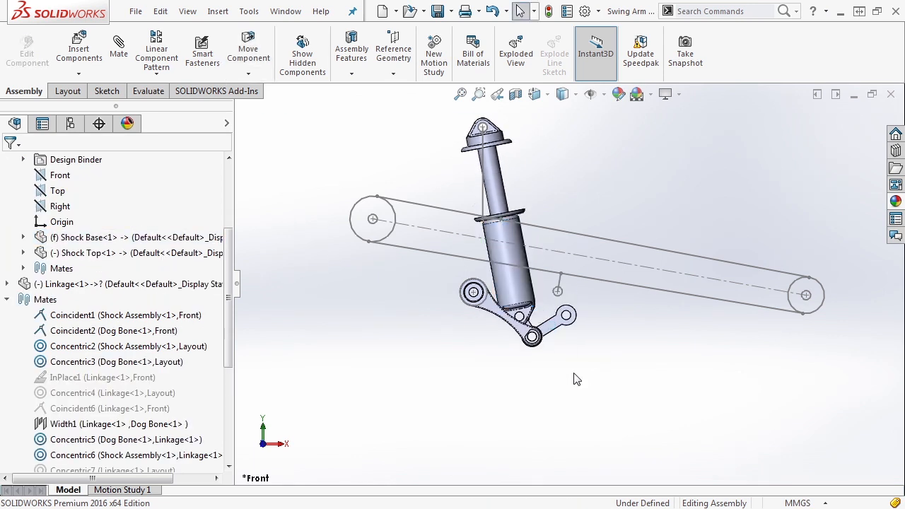
# Suppress the Concentric7 mate between the linkage and the layout in Motion Study 1.
pyautogui.click(150, 488)
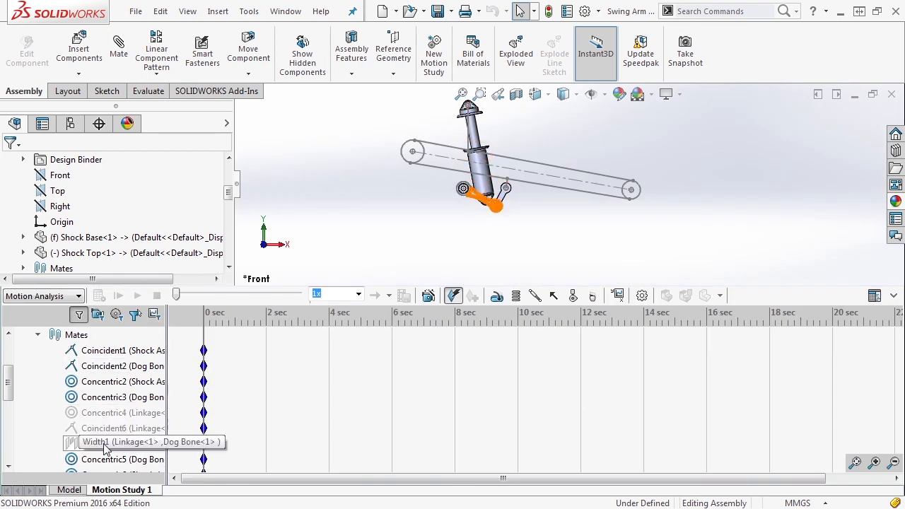
pyautogui.scroll(-1, 8, 387)
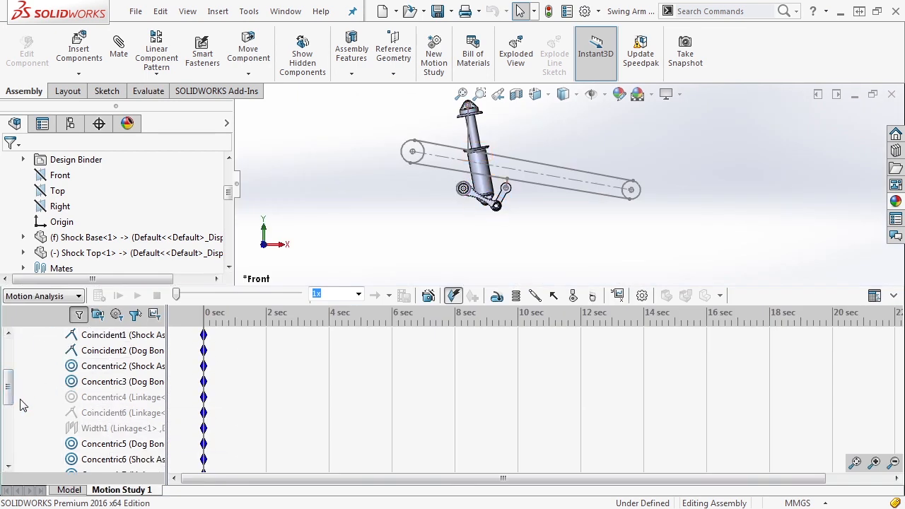
pyautogui.scroll(-1, 10, 389)
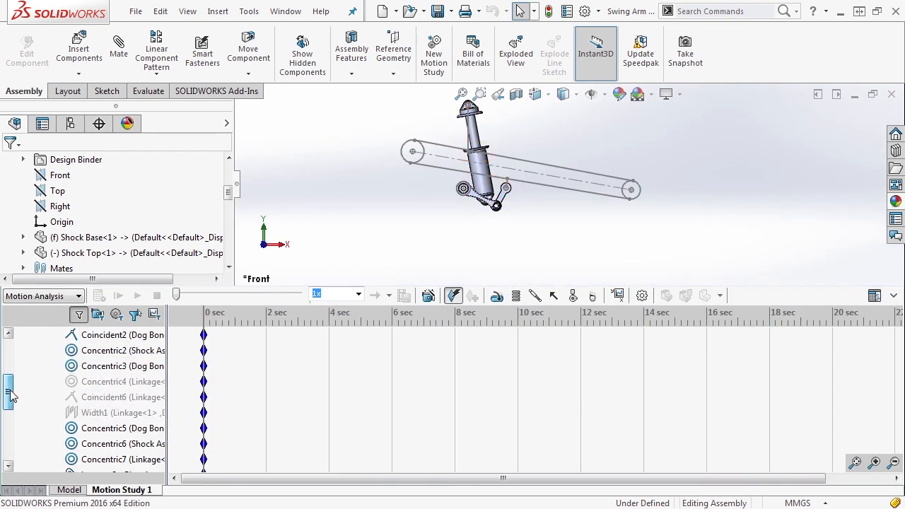
pyautogui.rightClick(92, 459)
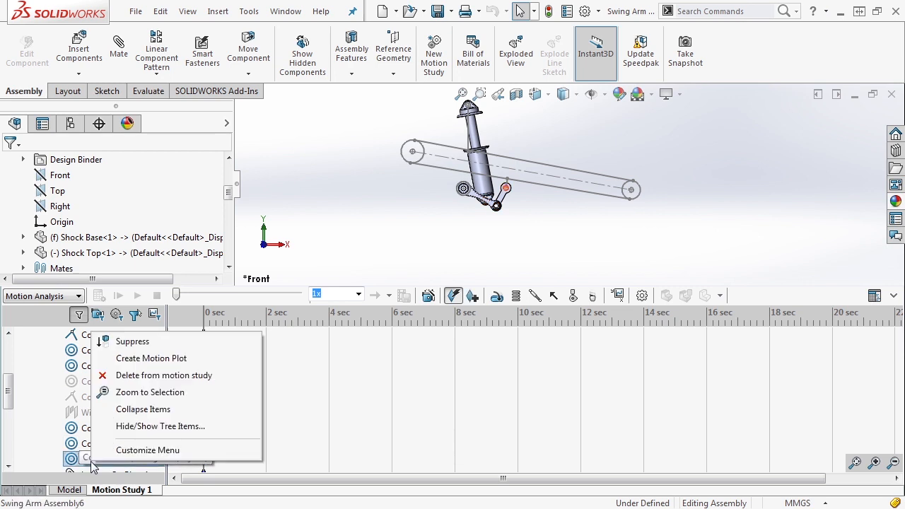
pyautogui.click(134, 342)
pyautogui.scroll(-1, 472, 166)
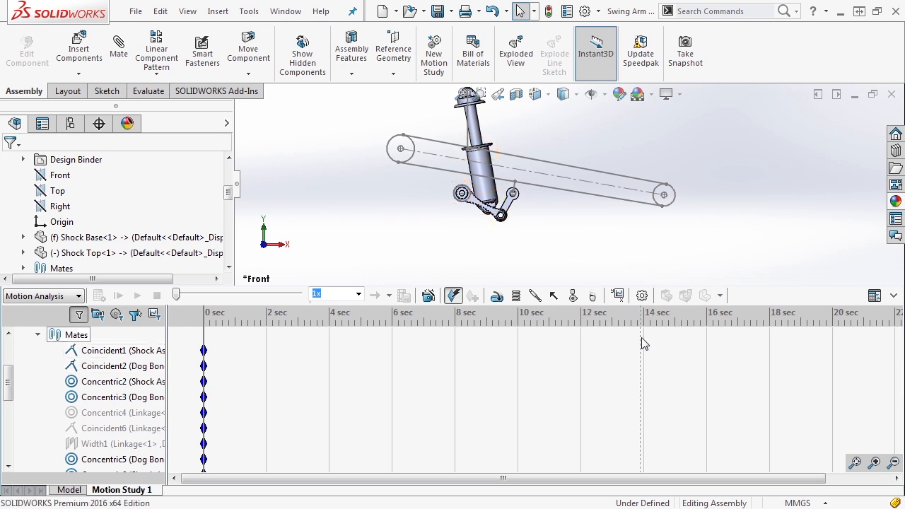
# Start a linear spring between the flange edges of the Shock Top and the Shock Base.
pyautogui.click(517, 296)
pyautogui.scroll(2, 545, 269)
pyautogui.scroll(-5, 536, 155)
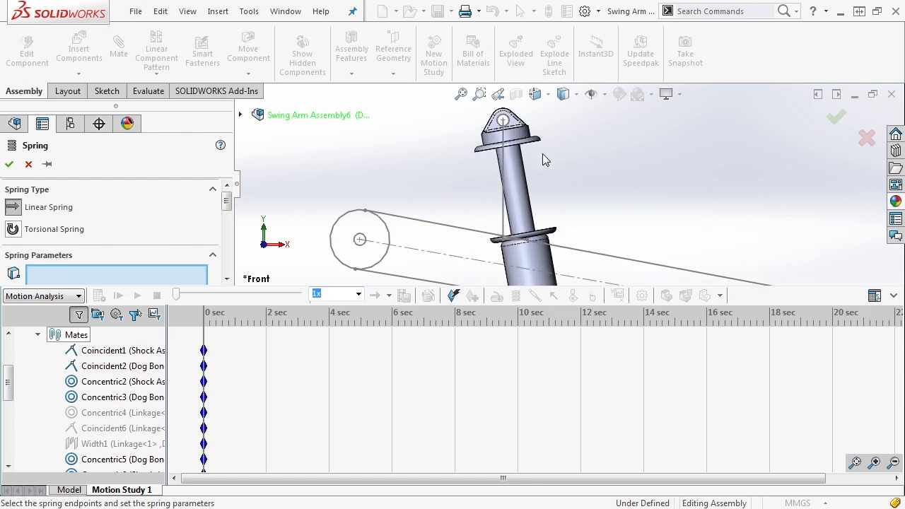
pyautogui.click(539, 142)
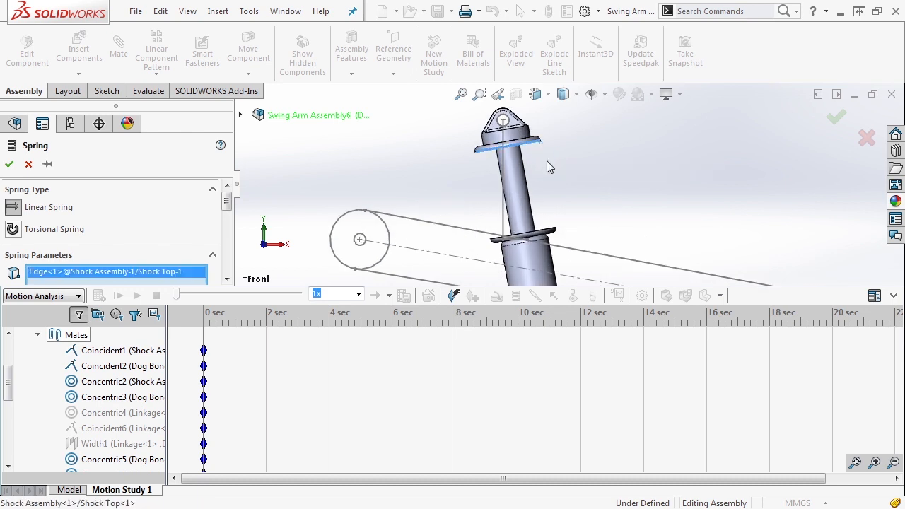
pyautogui.click(557, 234)
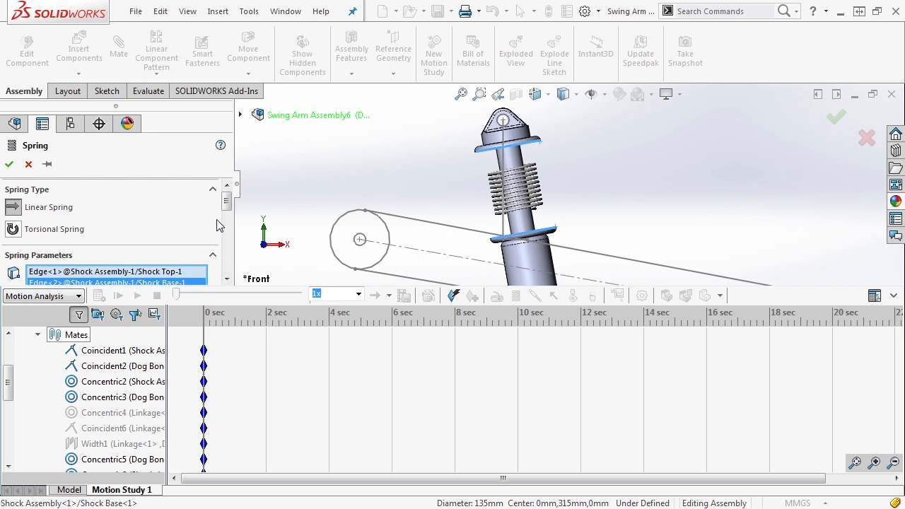
# Set the displayed coil diameter of the spring to 125 mm and accept the spring.
pyautogui.moveTo(227, 206); pyautogui.dragTo(228, 258)
pyautogui.click(84, 211)
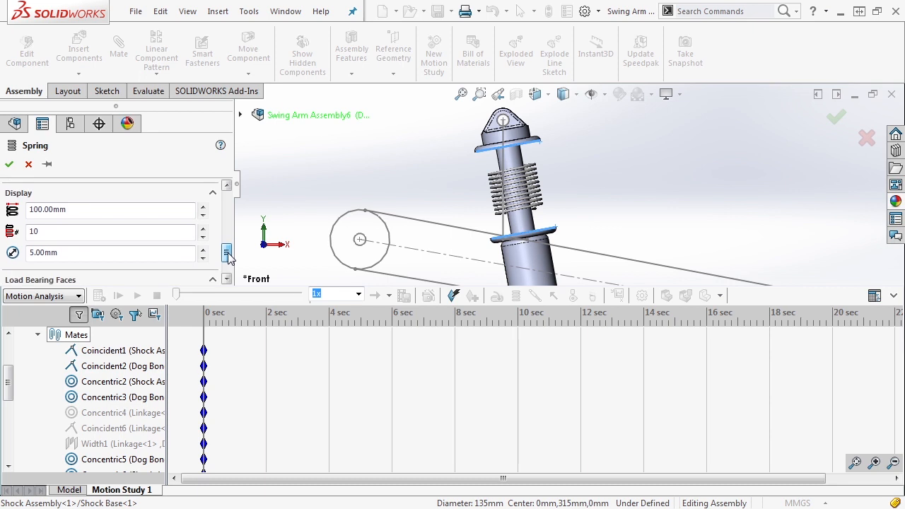
pyautogui.doubleClick(81, 208)
pyautogui.write('125')
pyautogui.press('Return')
pyautogui.moveTo(58, 230); pyautogui.dragTo(26, 256)
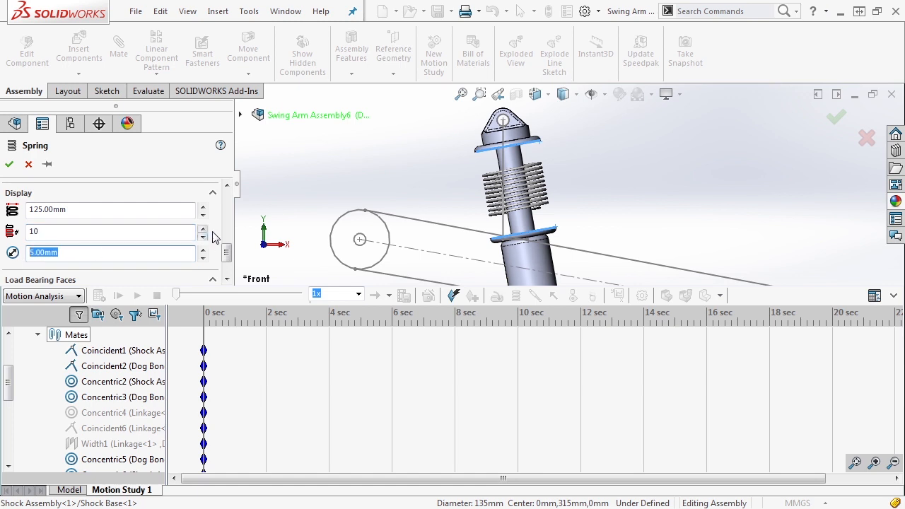
pyautogui.moveTo(227, 256); pyautogui.dragTo(226, 263)
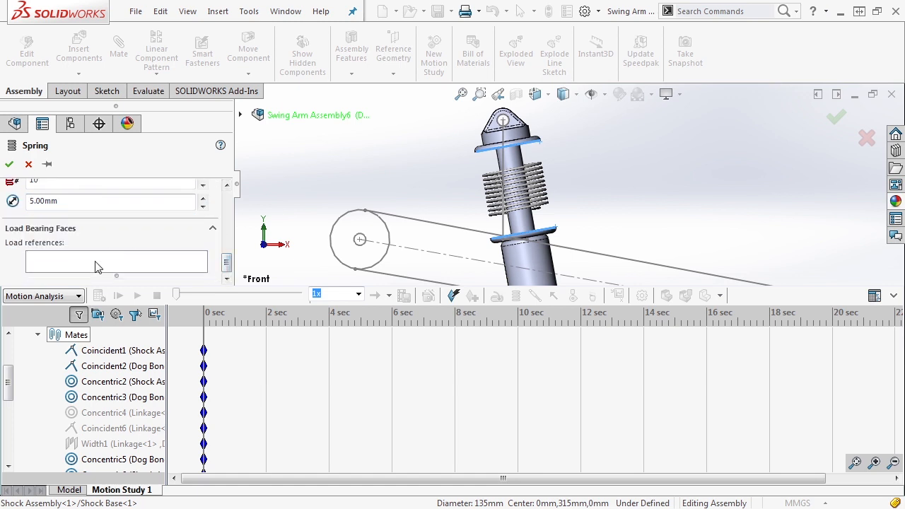
pyautogui.click(9, 164)
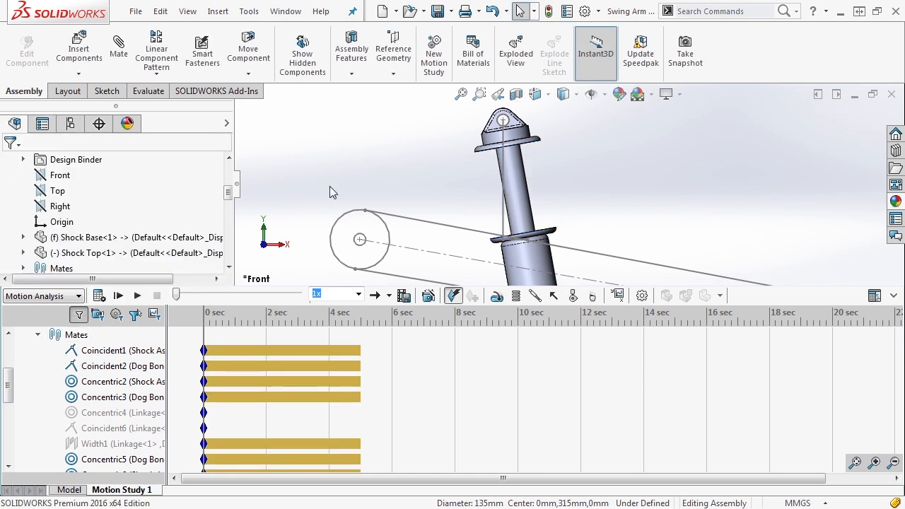
# Calculate the motion study.
pyautogui.click(99, 295)
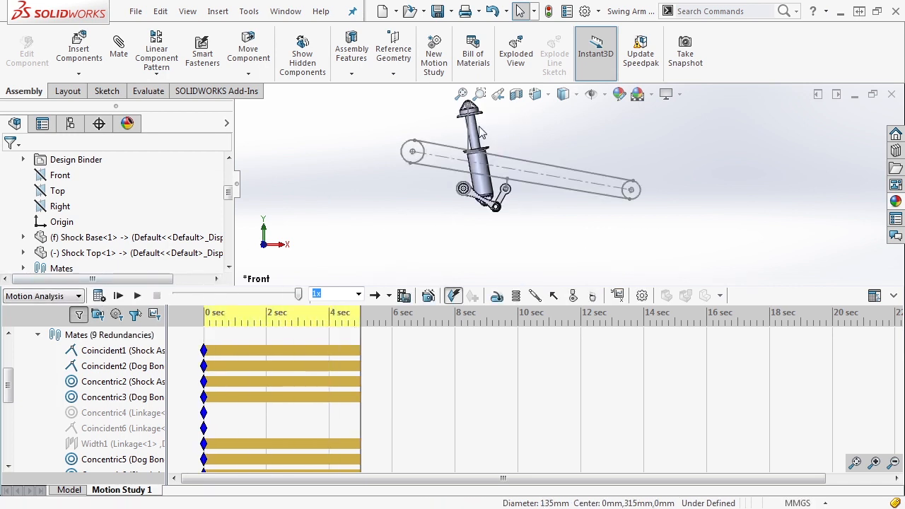
# Add a constant 50 N action-only force on the lower face of the Shock Base, with its direction reversed to point up.
pyautogui.moveTo(302, 296); pyautogui.dragTo(177, 295)
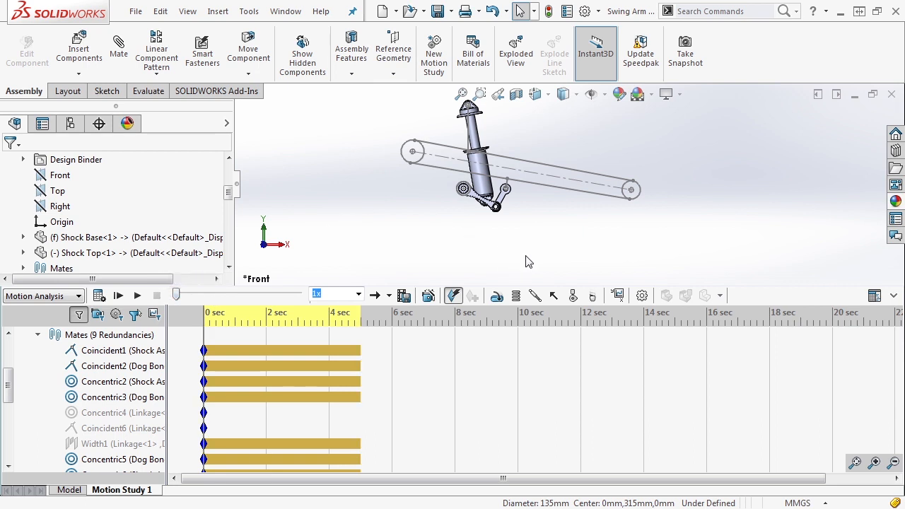
pyautogui.click(553, 300)
pyautogui.moveTo(493, 234); pyautogui.dragTo(484, 198, button='middle')
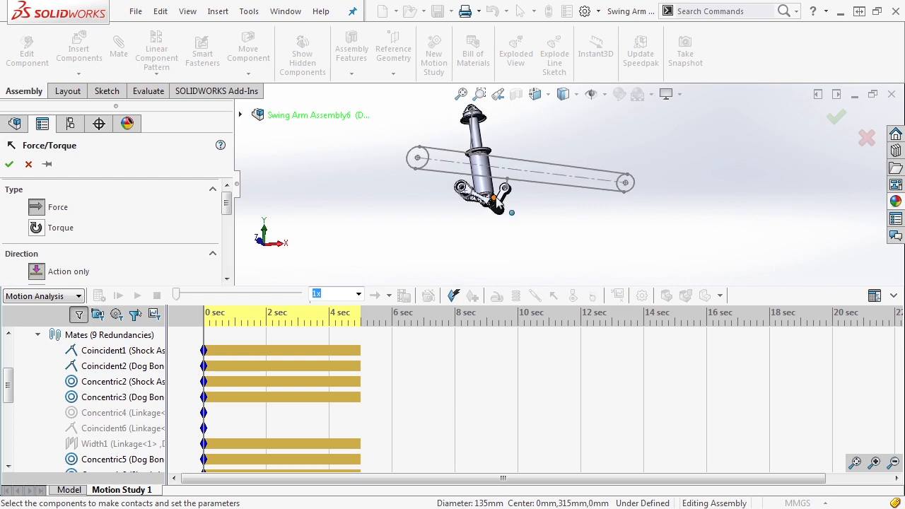
pyautogui.scroll(-10, 509, 185)
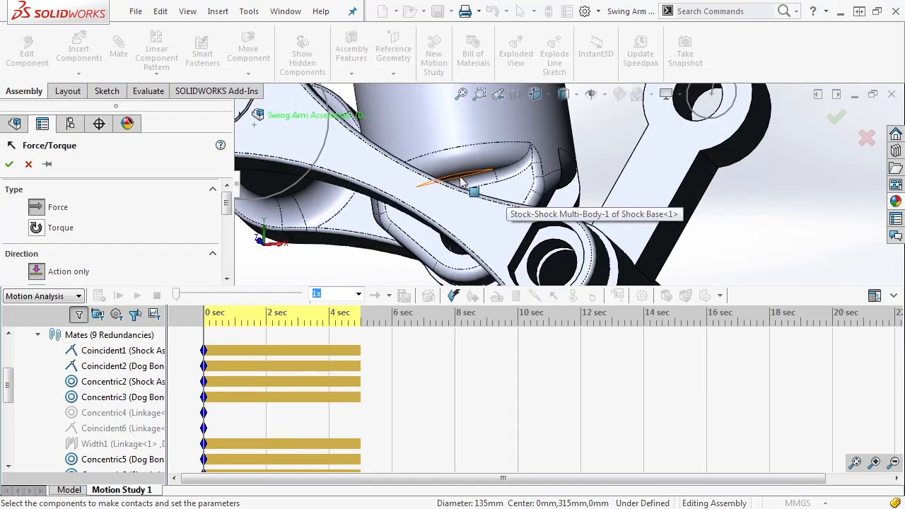
pyautogui.click(463, 181)
pyautogui.scroll(-3, 113, 234)
pyautogui.click(12, 226)
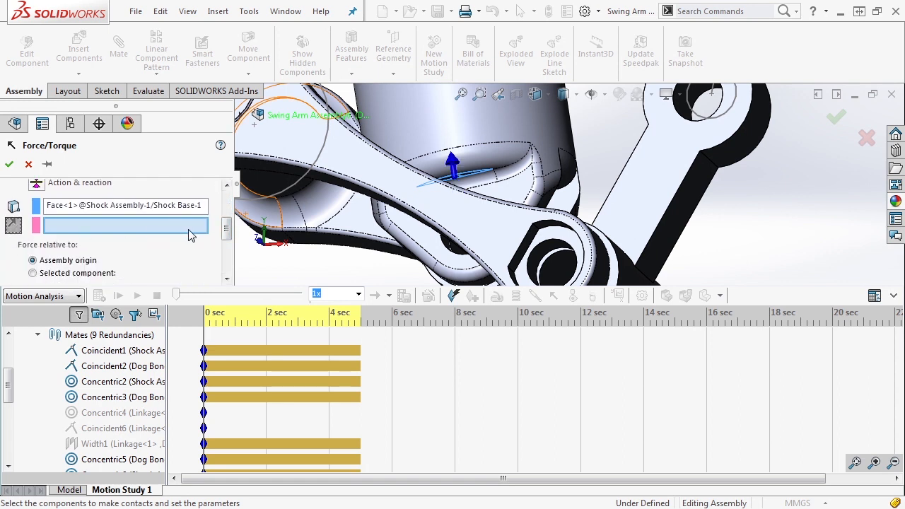
pyautogui.scroll(-3, 221, 228)
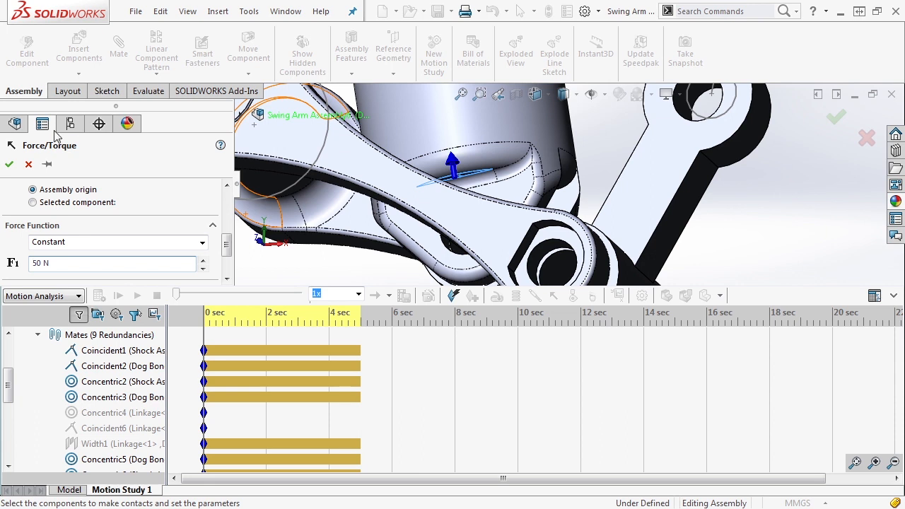
pyautogui.click(9, 164)
pyautogui.scroll(5, 559, 240)
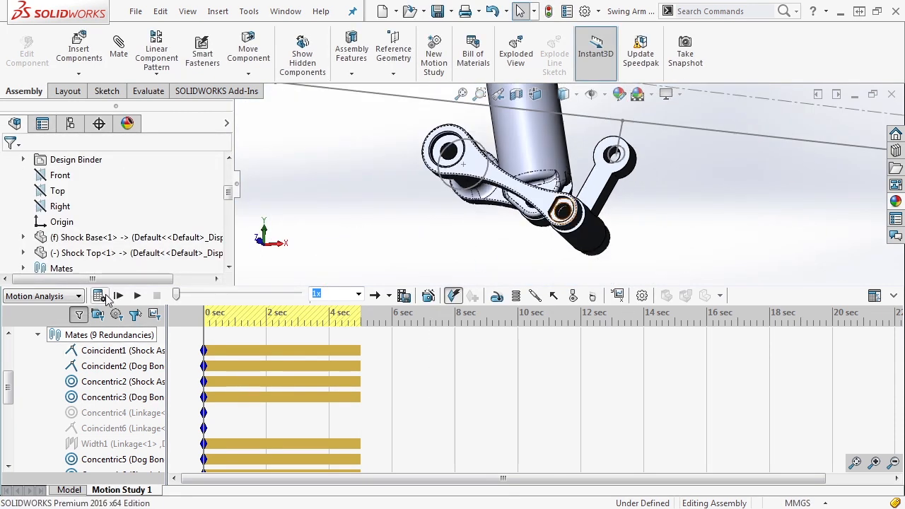
# Calculate the motion study with the applied force and return the timeline to 0 seconds.
pyautogui.click(99, 295)
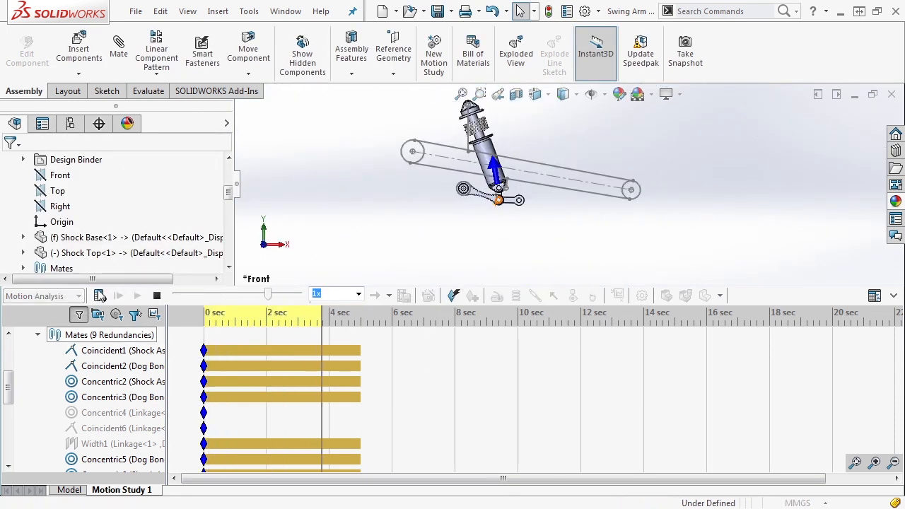
pyautogui.scroll(-2, 514, 169)
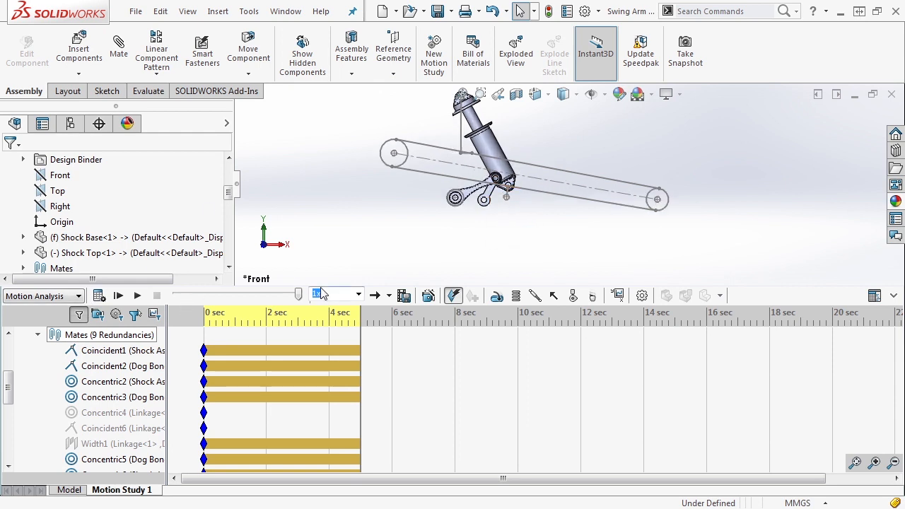
pyautogui.moveTo(297, 295); pyautogui.dragTo(176, 295)
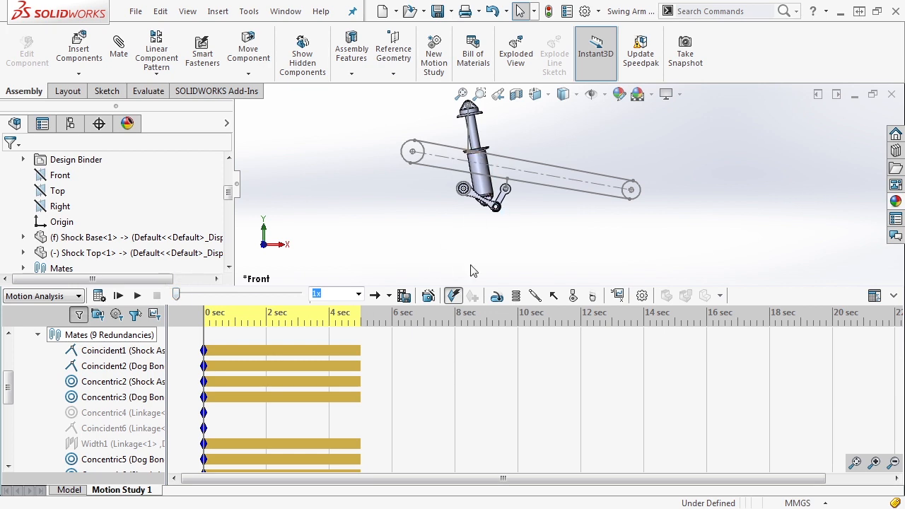
# Play the study from the start at 0.1x playback speed, stop it partway and return the timeline to 0 seconds.
pyautogui.click(359, 294)
pyautogui.click(330, 305)
pyautogui.click(119, 295)
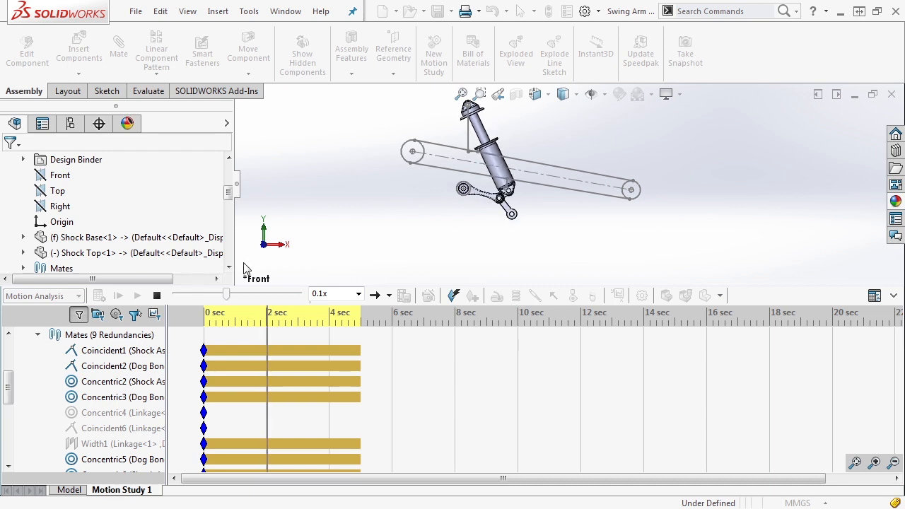
pyautogui.click(157, 295)
pyautogui.moveTo(228, 295); pyautogui.dragTo(176, 295)
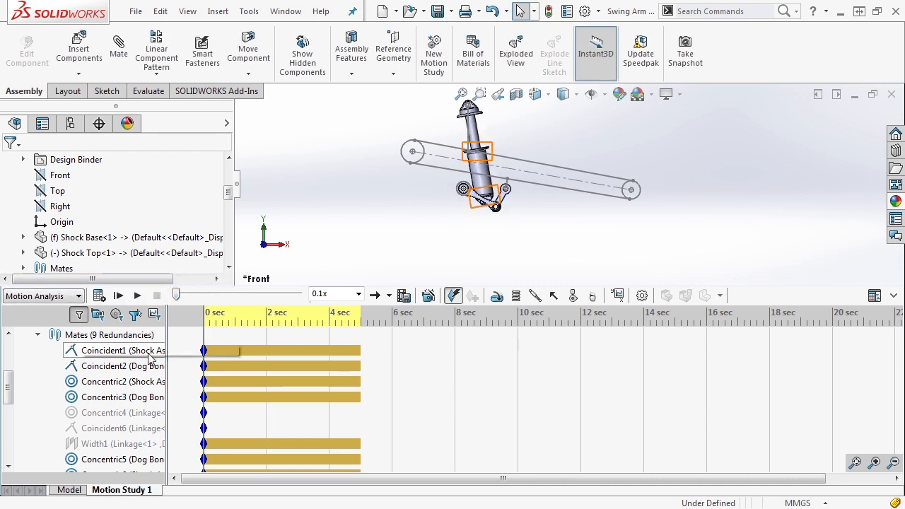
# Edit the shock's linear spring to include a damper with a damping constant of 5.
pyautogui.click(37, 335)
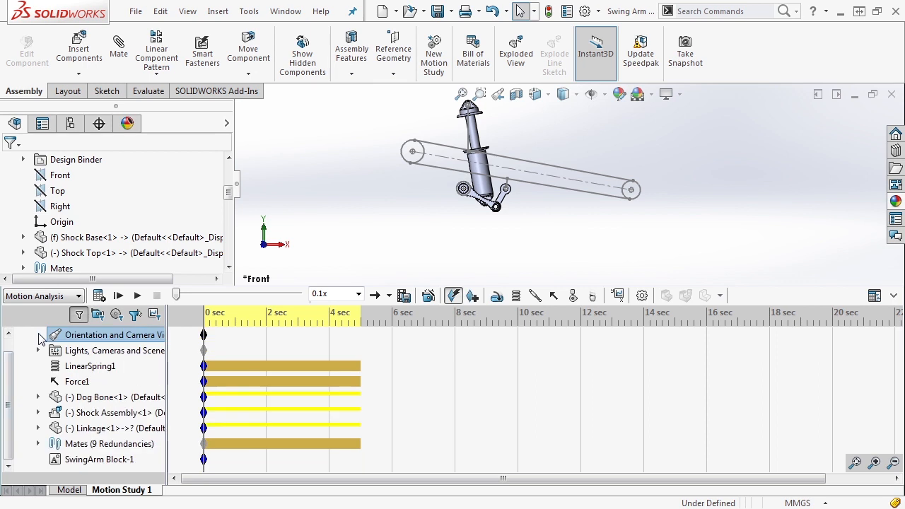
pyautogui.rightClick(75, 381)
pyautogui.rightClick(76, 368)
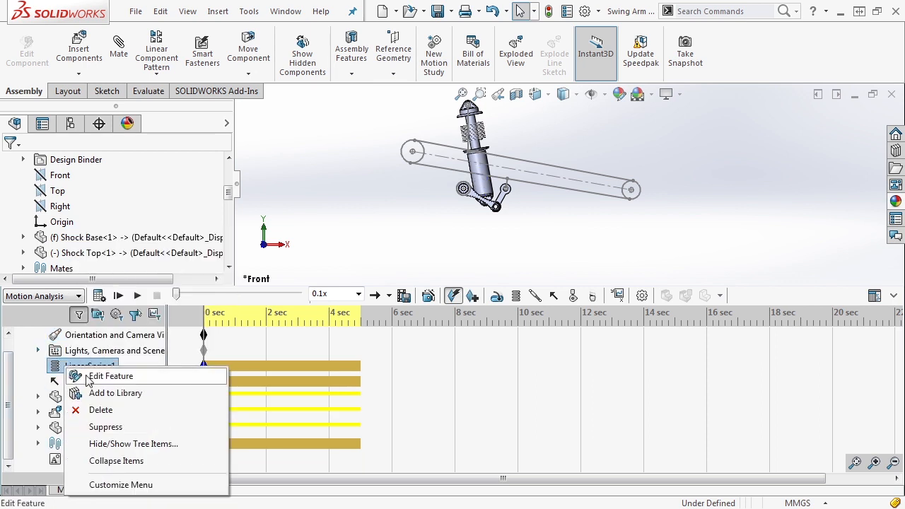
pyautogui.click(89, 379)
pyautogui.scroll(-2, 226, 222)
pyautogui.moveTo(223, 223); pyautogui.dragTo(225, 234)
pyautogui.click(9, 242)
pyautogui.moveTo(87, 250); pyautogui.dragTo(31, 250)
pyautogui.write('5')
pyautogui.click(9, 165)
# Recalculate the study with the edited spring and rewind the timeline to its start.
pyautogui.click(99, 296)
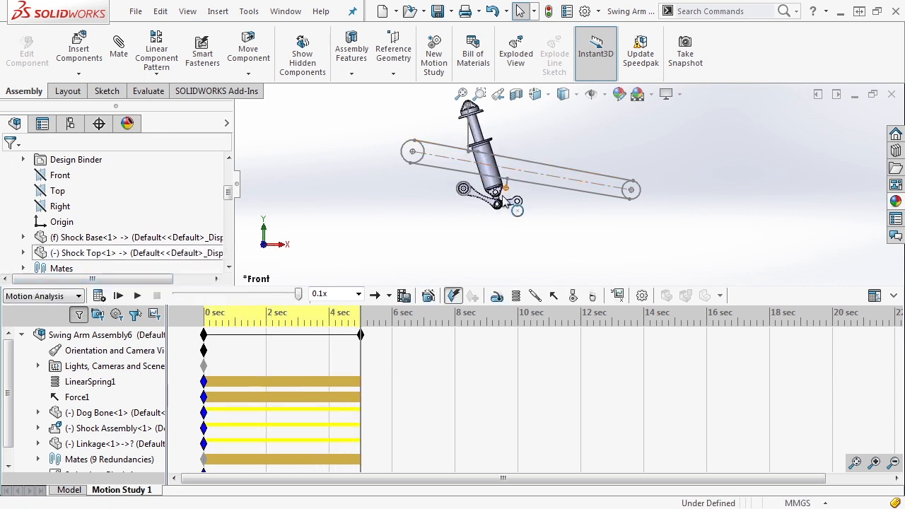
pyautogui.moveTo(298, 294); pyautogui.dragTo(176, 294)
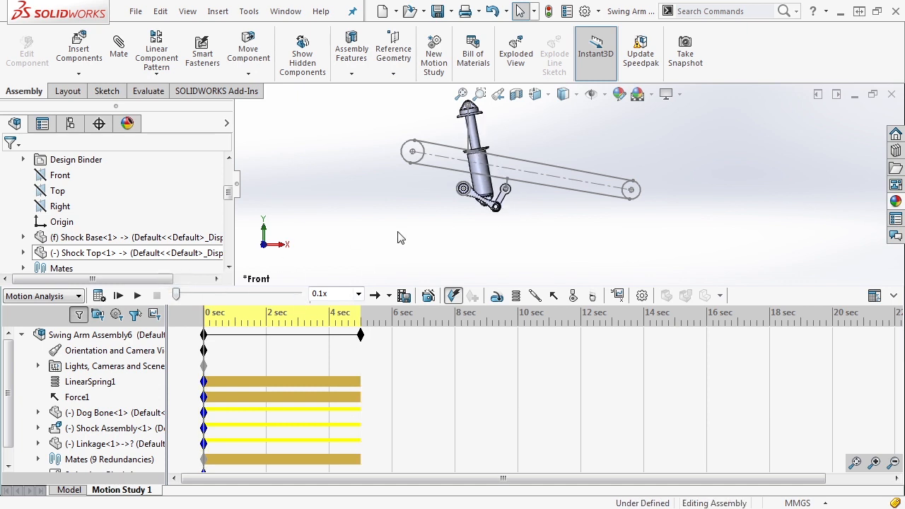